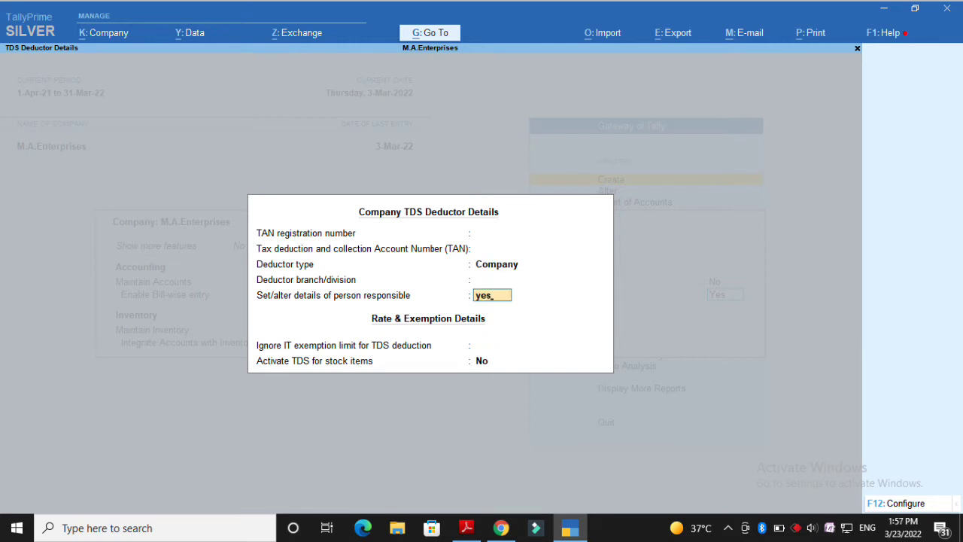
Step: Accept the prefilled person responsible details and the TDS deductor details, saving the company features with TDS enabled
key(Return)
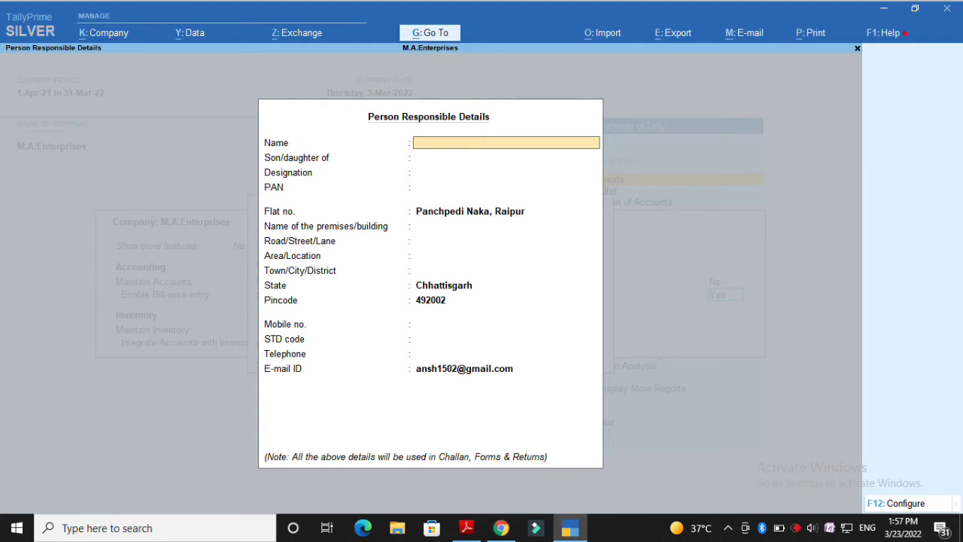
key(ctrl+a)
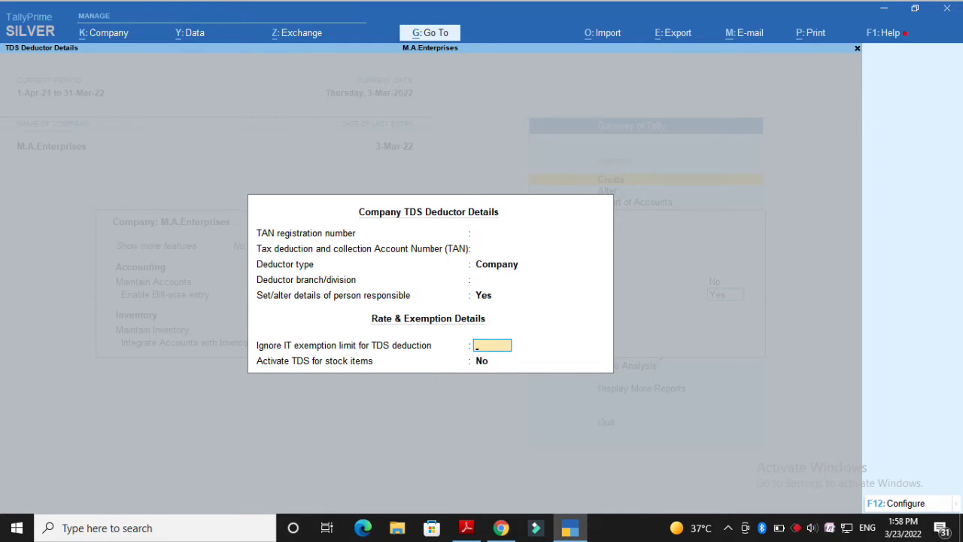
key(Return)
key(Return)
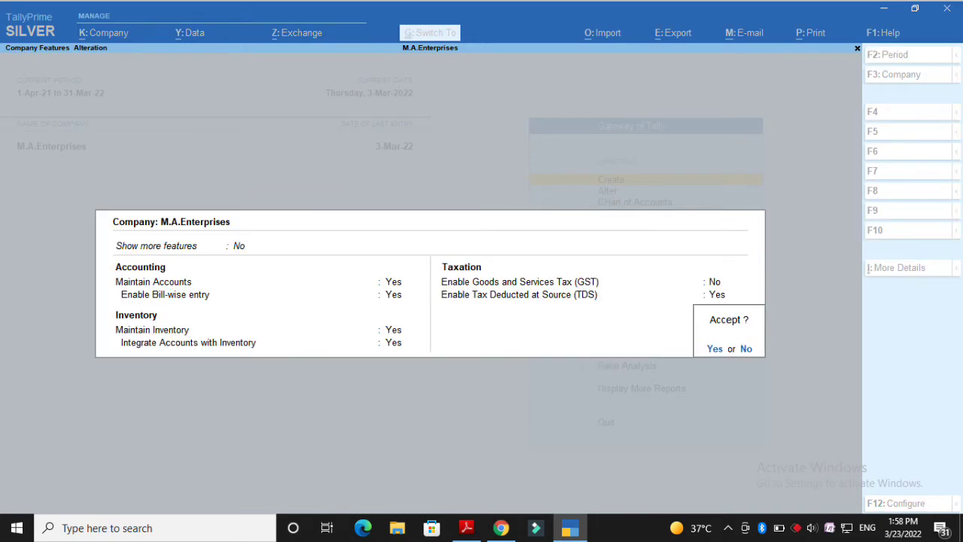
key(Return)
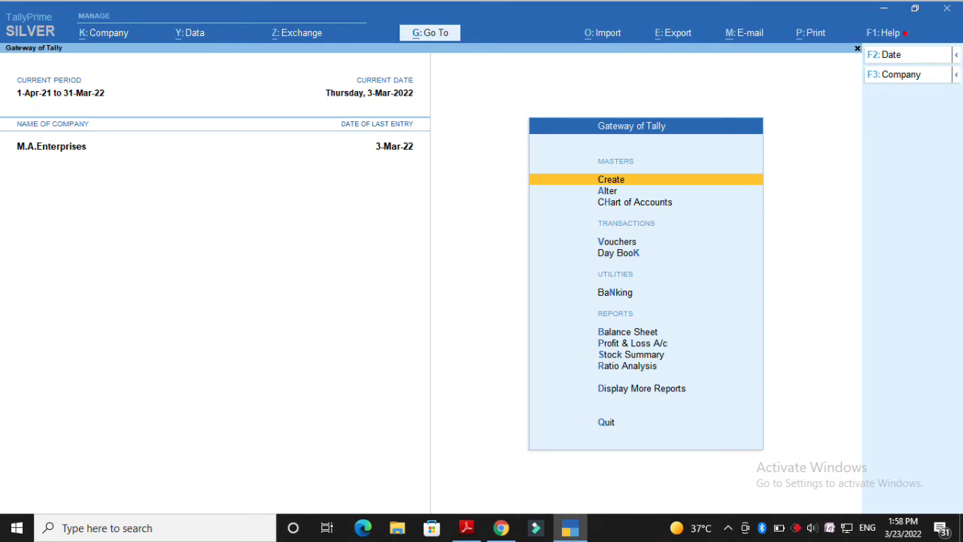
Step: Examine the expanded list of masters for creation, including the additional and inactive entries
key(Return)
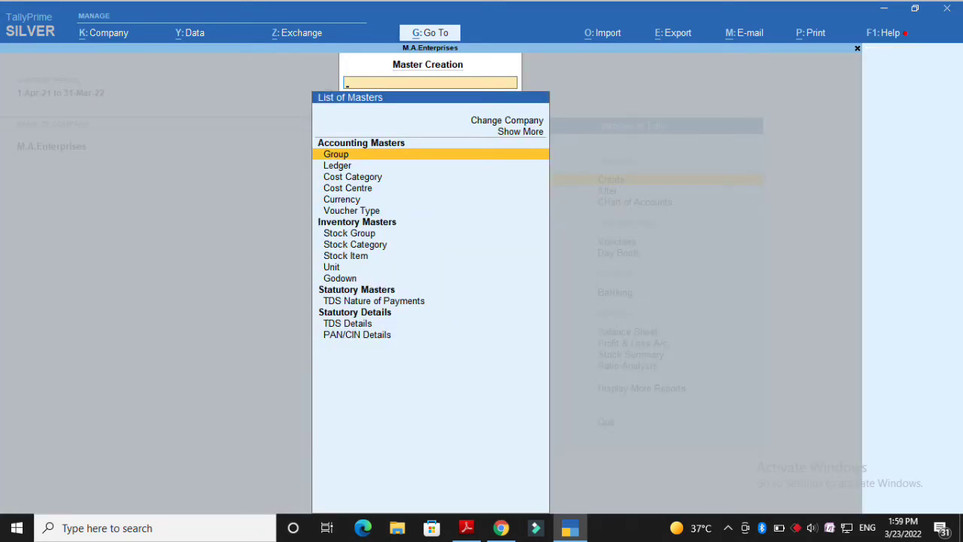
click(374, 301)
click(520, 131)
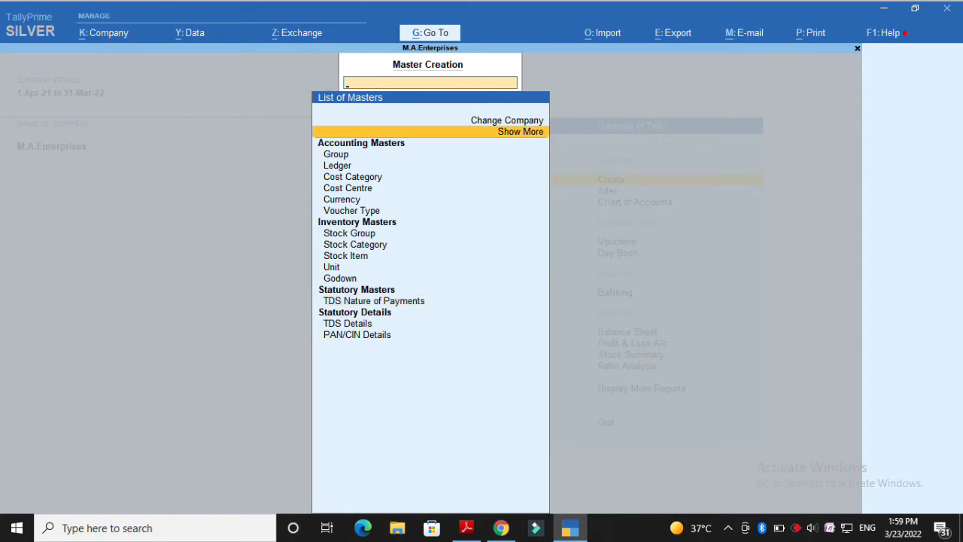
key(Return)
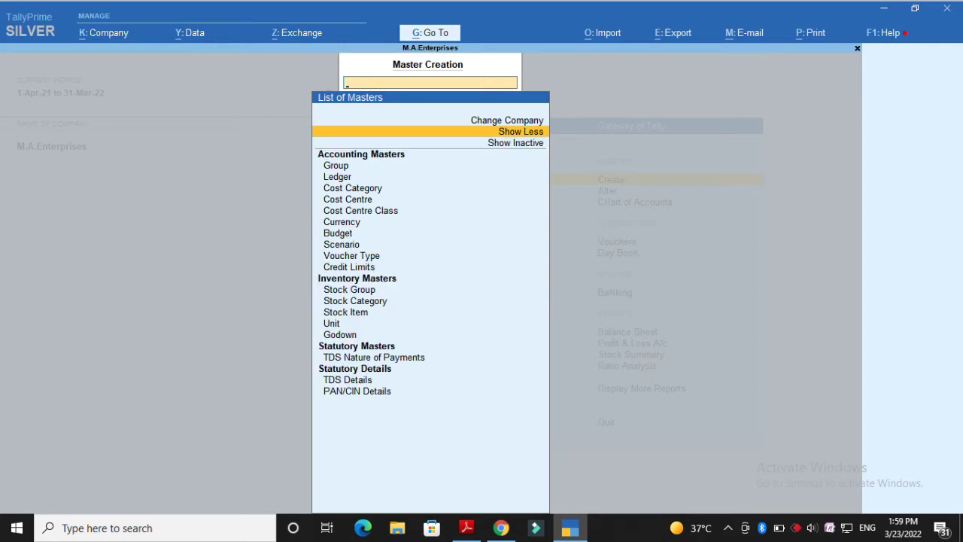
key(Down)
key(Return)
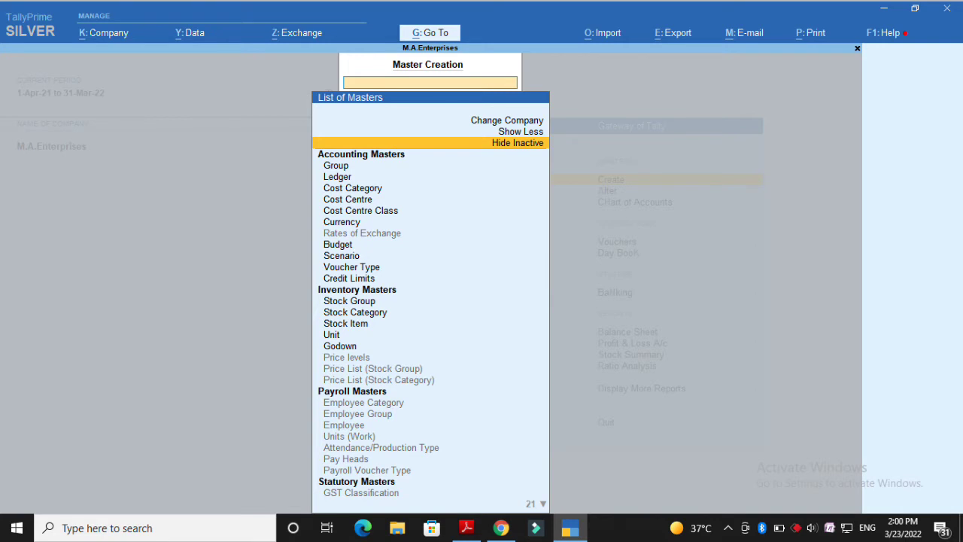
key(Escape)
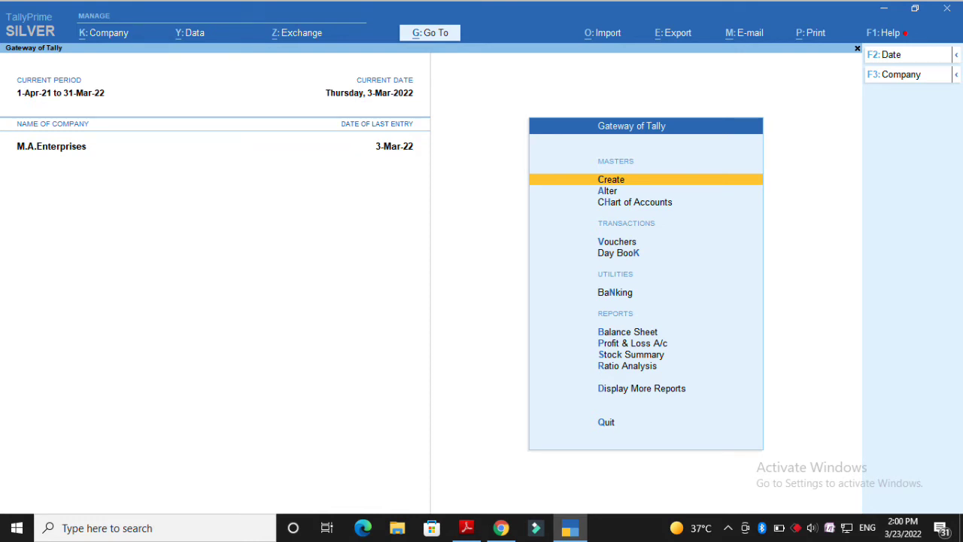
key(Return)
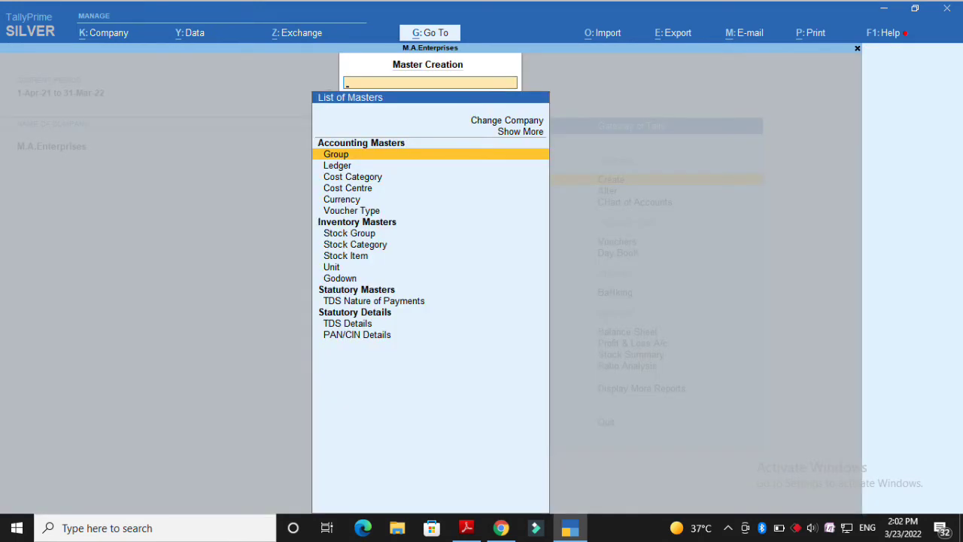
key(Down)
key(Down)
key(Down)
key(Down)
key(Down)
key(Down)
key(Down)
key(Down)
key(Down)
key(Down)
key(Down)
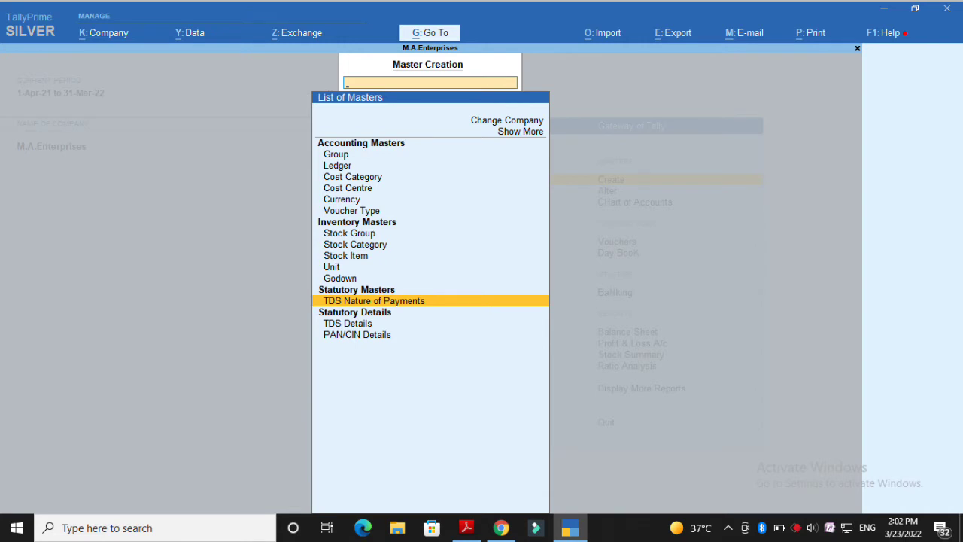
key(Return)
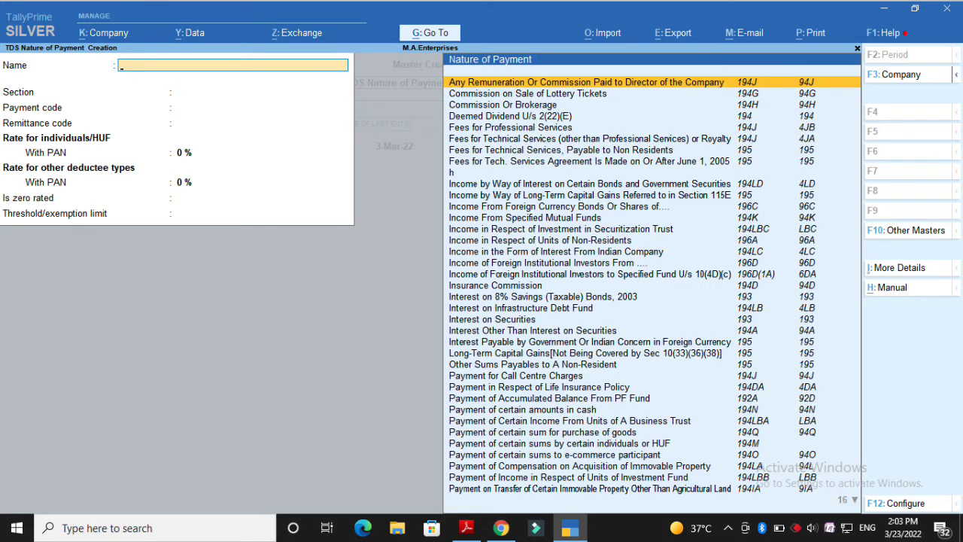
click(510, 127)
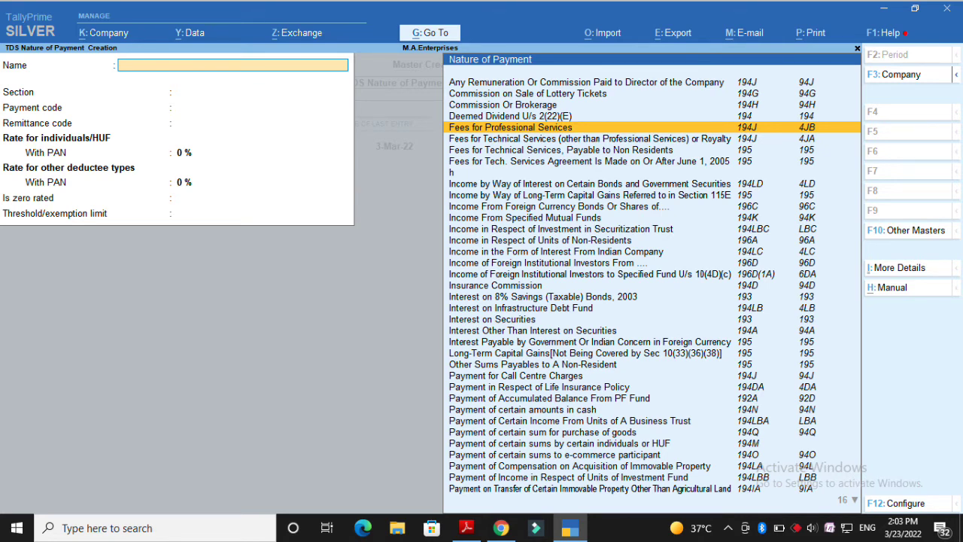
key(Return)
key(Escape)
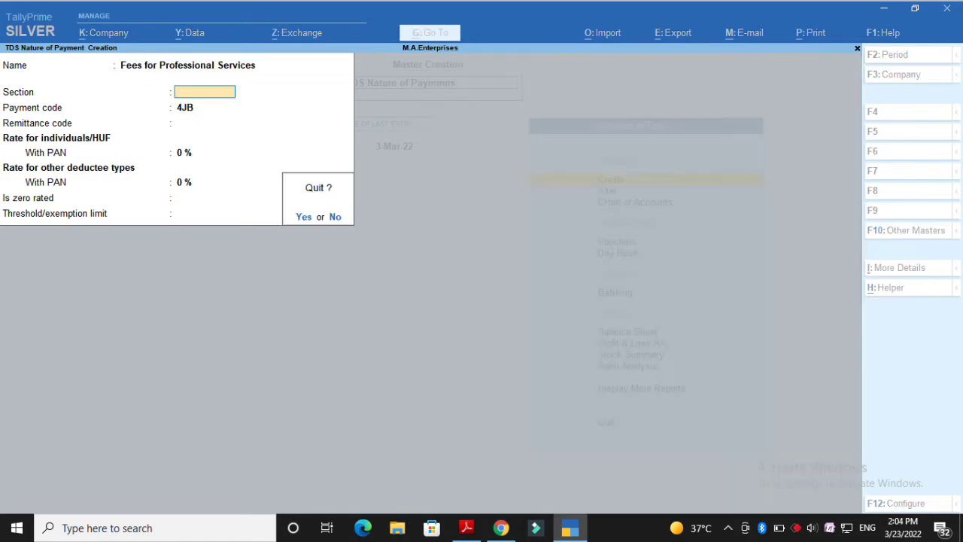
key(y)
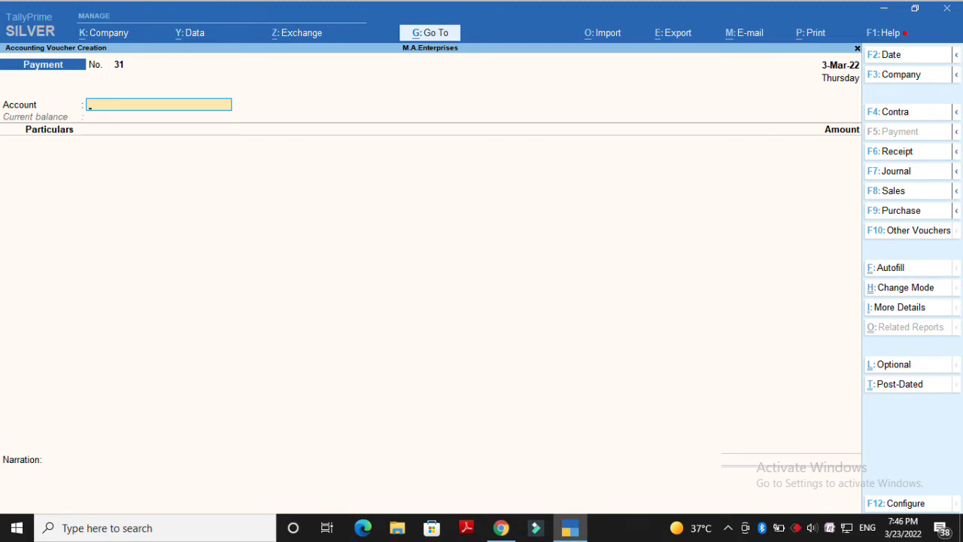
Step: Start a purchase voucher in accounting invoice mode with supplier invoice number ATC - 01 dated 3-Mar-22
key(F9)
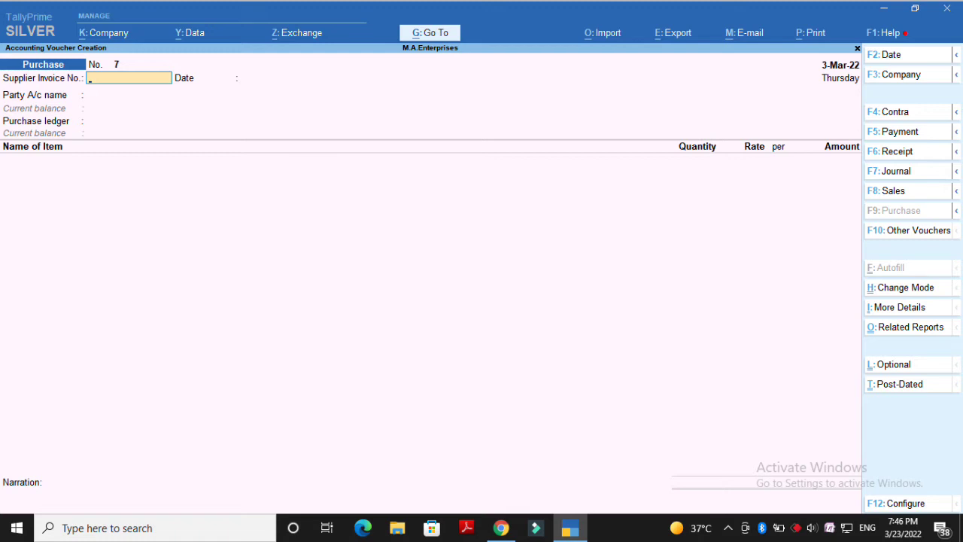
key(ctrl+h)
key(Return)
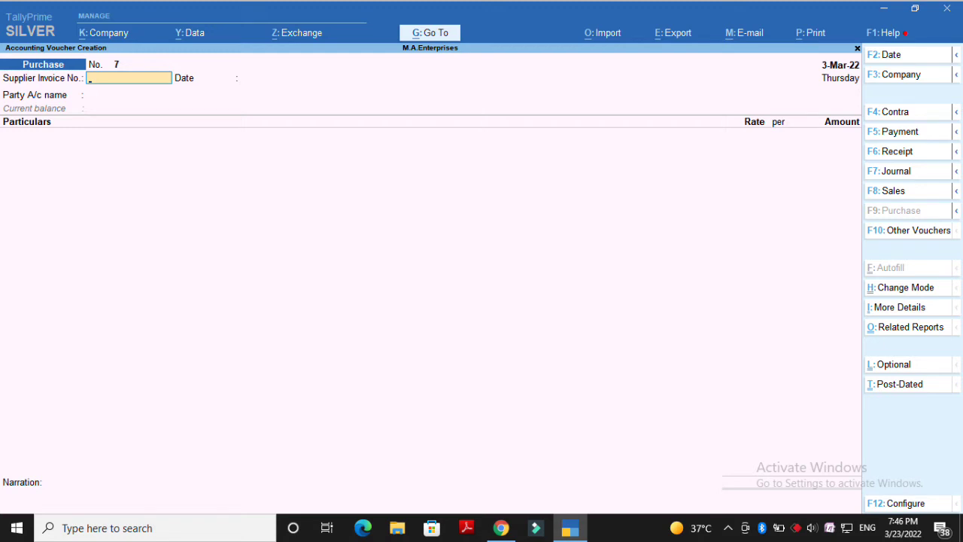
text(ATC - 01)
key(Return)
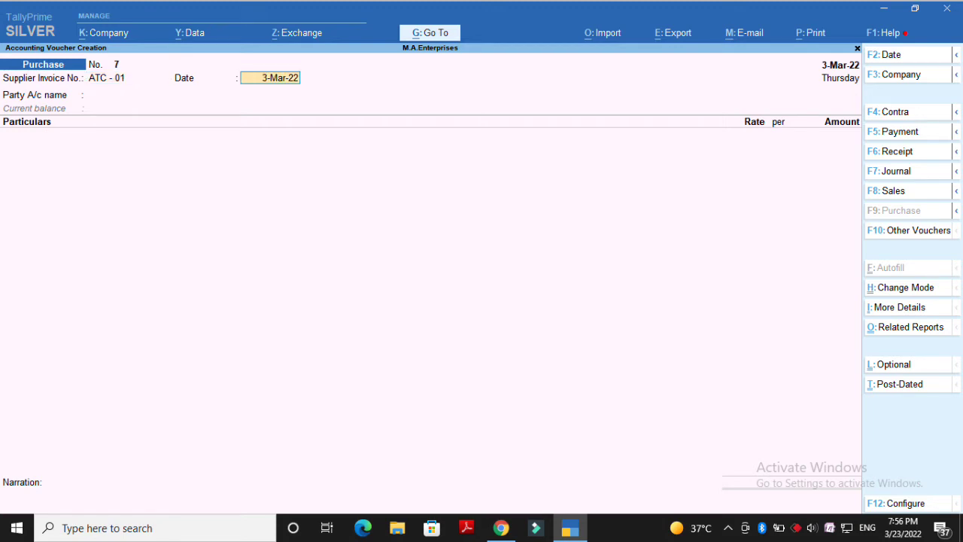
key(Return)
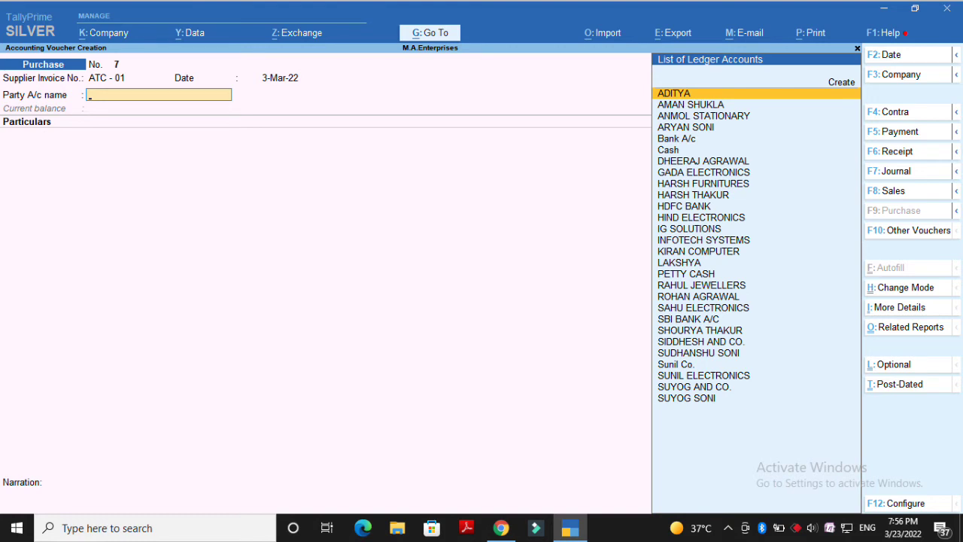
Step: Create a party ledger named ANSH TRAINING CENTER under the Sundry Creditors group from the voucher
key(alt+c)
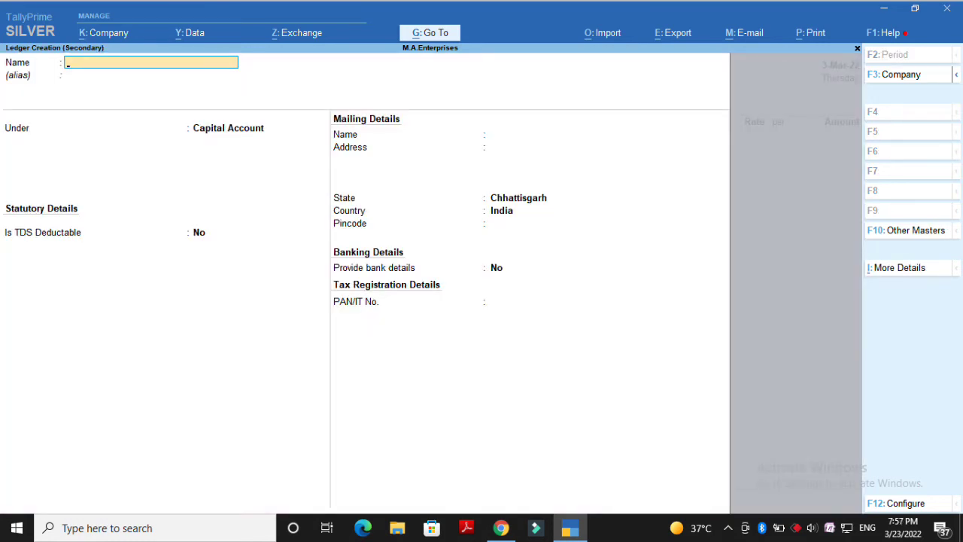
text(ANSH TRAINING CENTER)
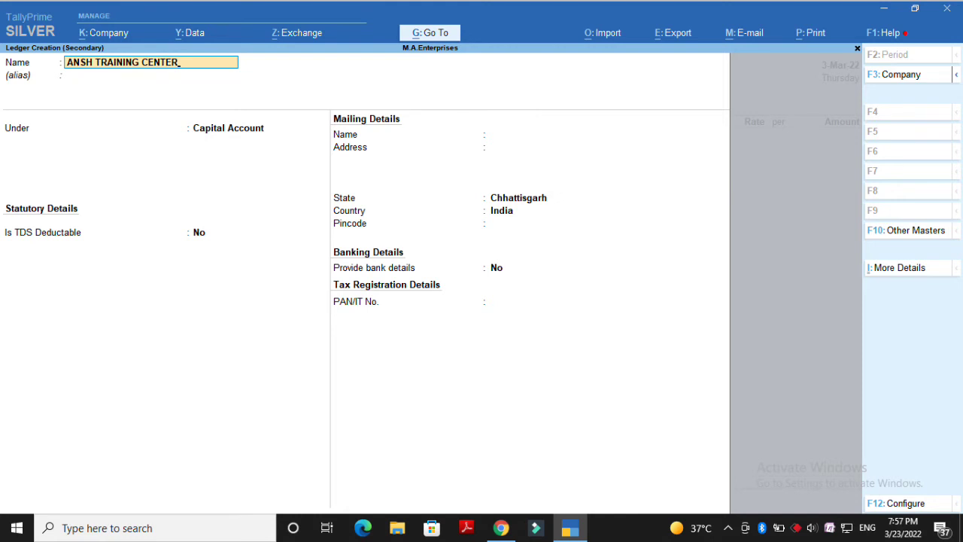
key(Return)
key(Return)
text(SUND)
key(Return)
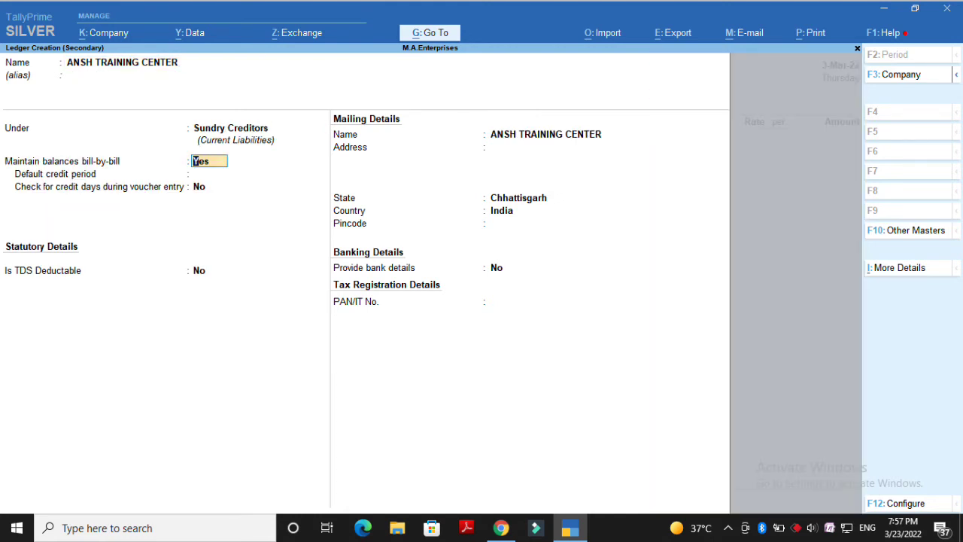
Step: Make the supplier ledger TDS deductable with deductee type Individual/HUF - Resident and TDS deducted in the same voucher
key(Return)
key(Return)
key(Return)
text(YES)
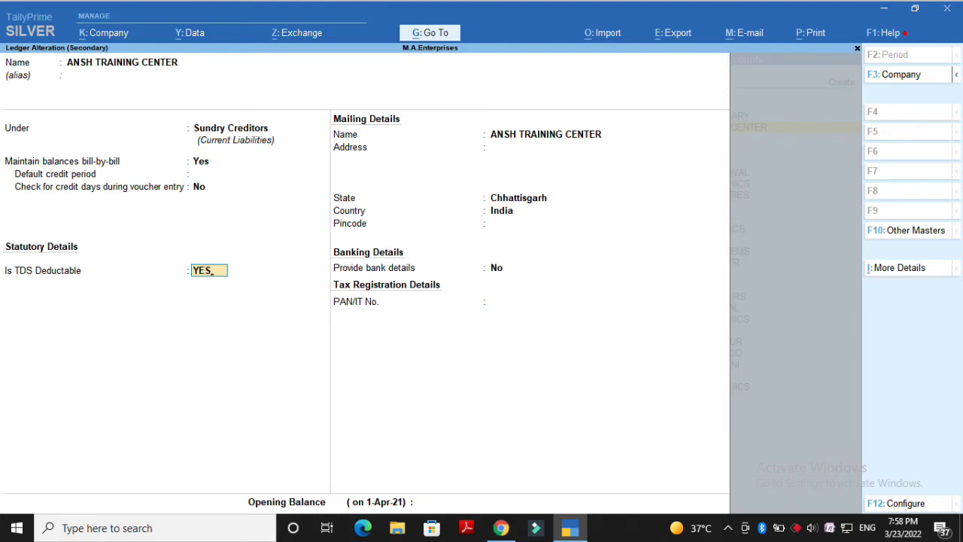
key(Return)
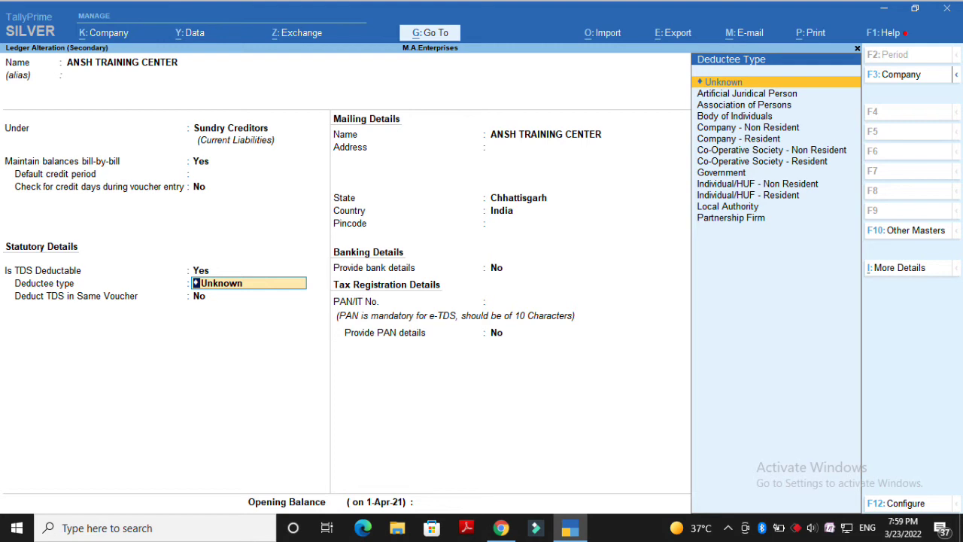
key(Down)
key(Down)
key(Down)
key(Down)
key(Down)
key(Down)
key(Down)
key(Down)
key(Down)
key(Down)
key(Return)
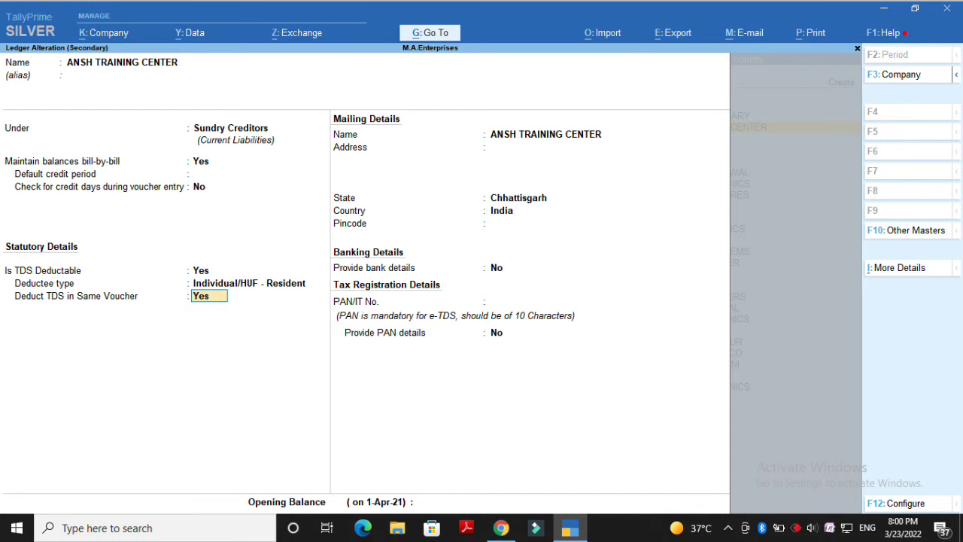
key(Return)
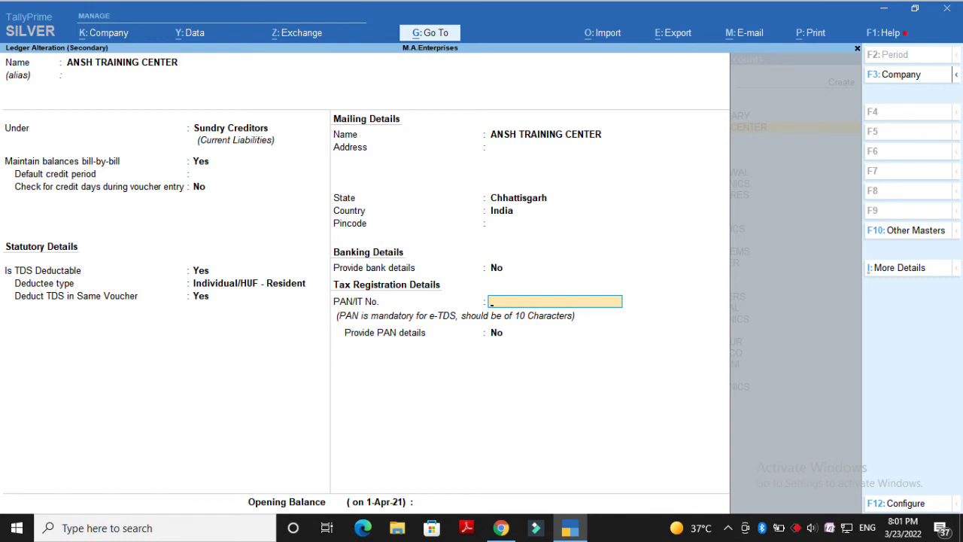
Step: Fill in the supplier's PAN and save the ledger, keeping the voucher's receipt note number as Not Applicable
key(ctrl+alt+v)
key(ctrl+a)
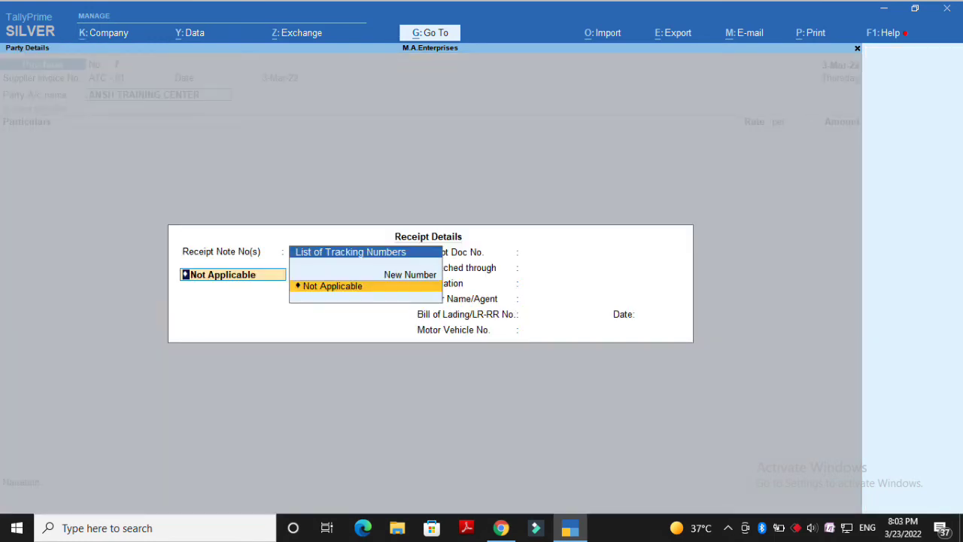
key(Return)
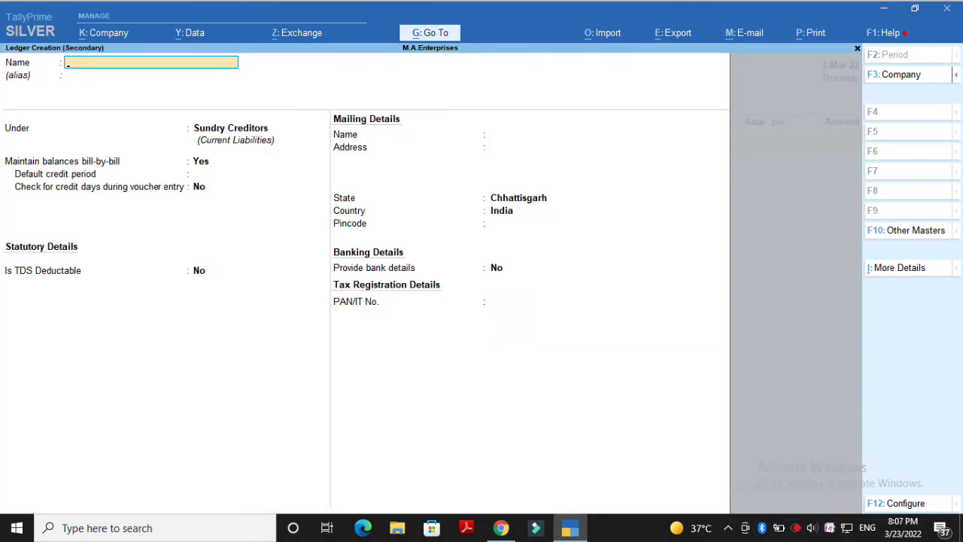
Step: Create a TRAINING FEES ledger under Indirect Expenses with ledger type Not Applicable and TDS set to Applicable
text(TRAINING FEES)
key(Return)
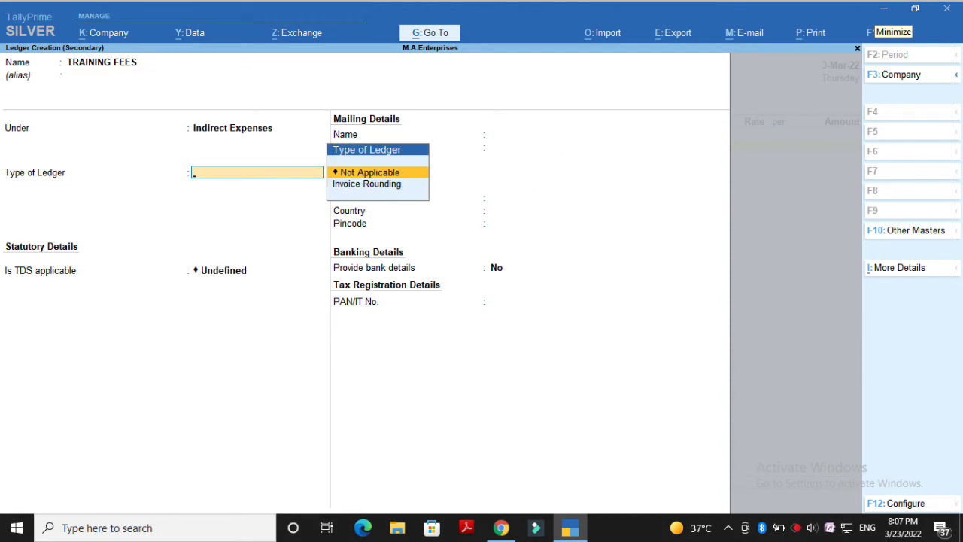
key(Return)
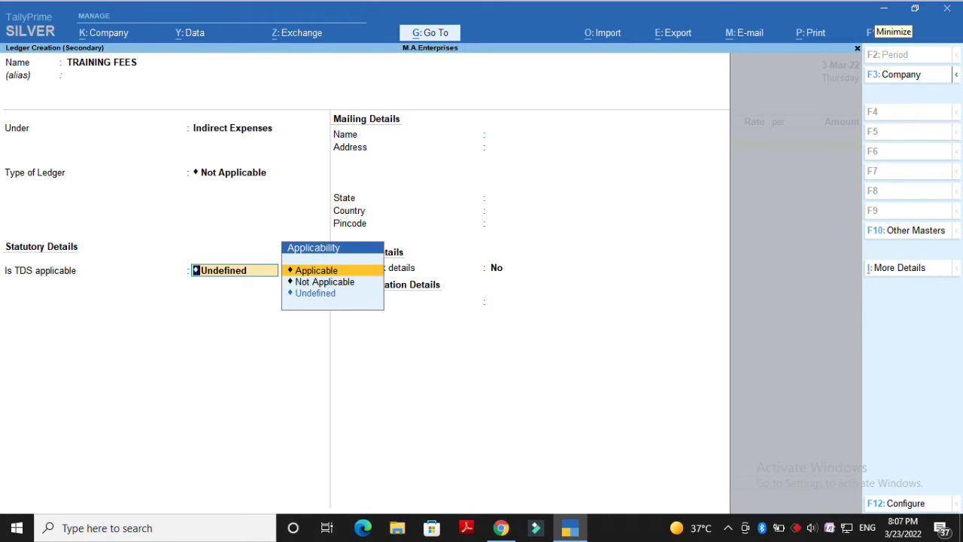
key(Return)
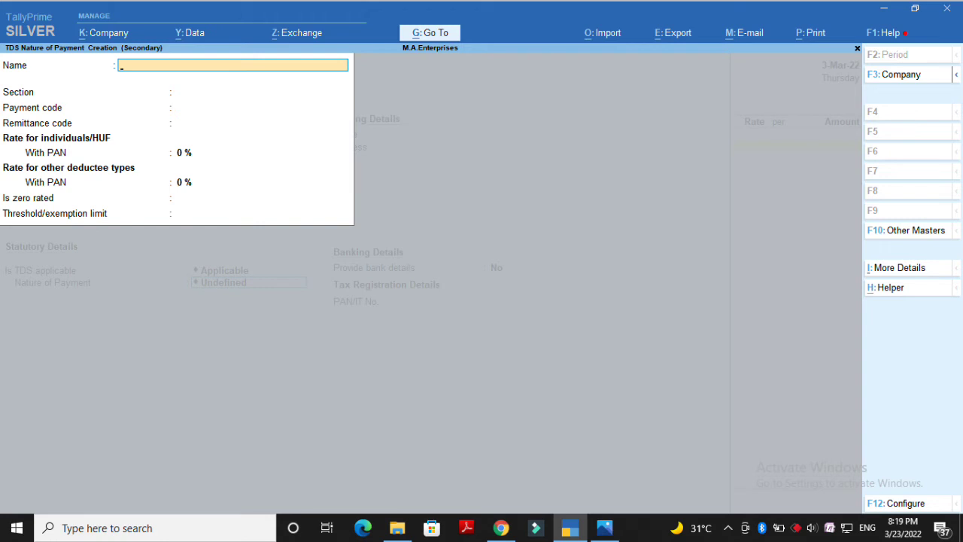
Step: Fill in the new TDS nature of payment from the predefined Fees for Professional Services entry, section 194J
key(ctrl+h)
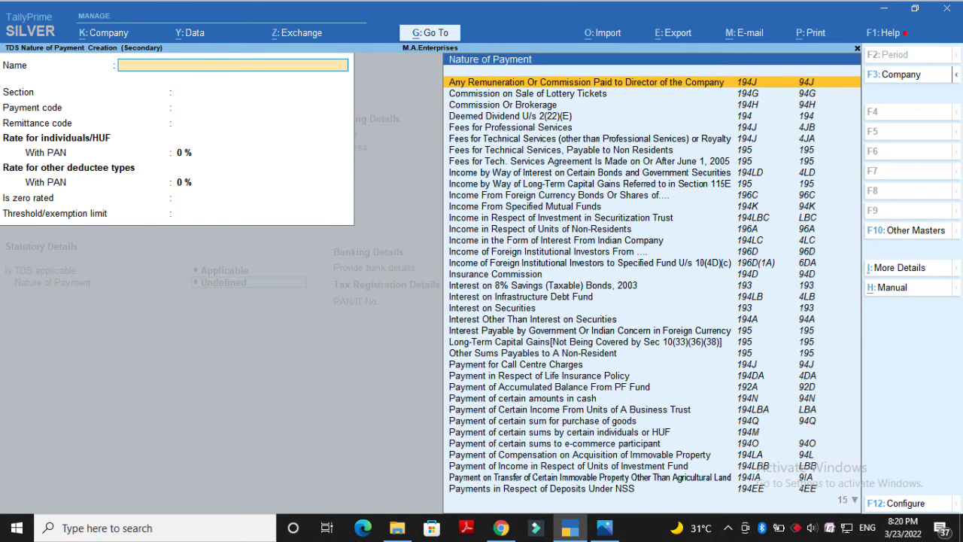
key(Down)
key(Down)
key(Down)
key(Down)
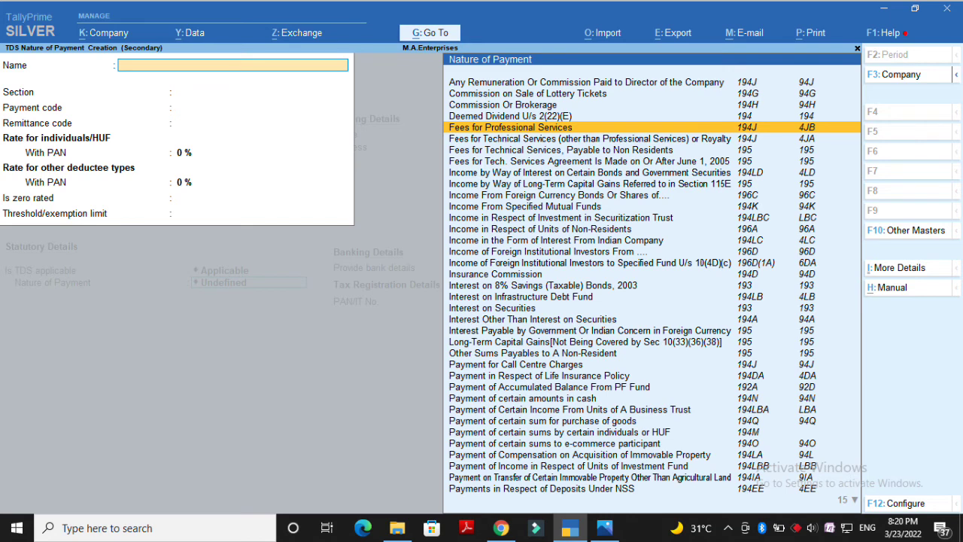
key(Return)
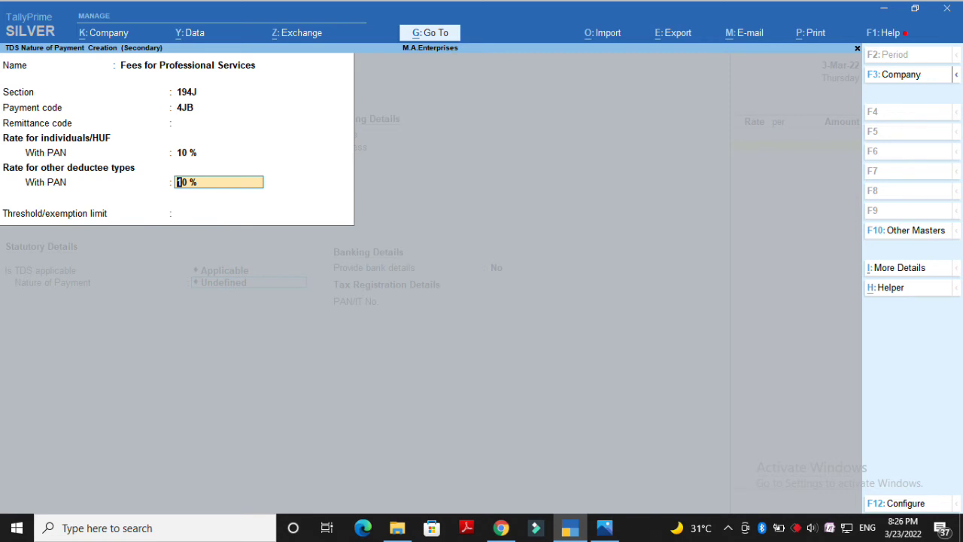
Step: Set Allow tax rate without PAN to Yes in the nature of payment configuration
key(F12)
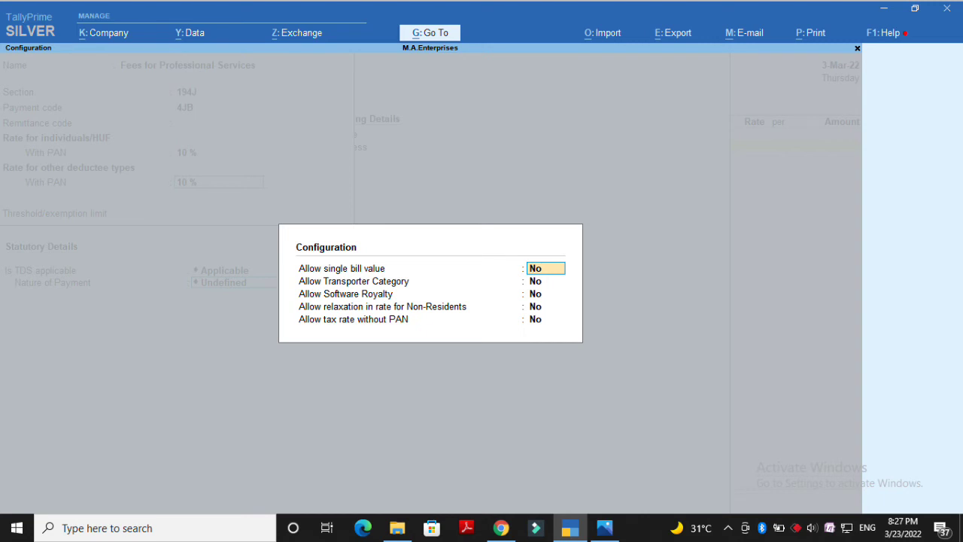
key(Return)
key(Return)
key(Return)
key(Return)
text(yes)
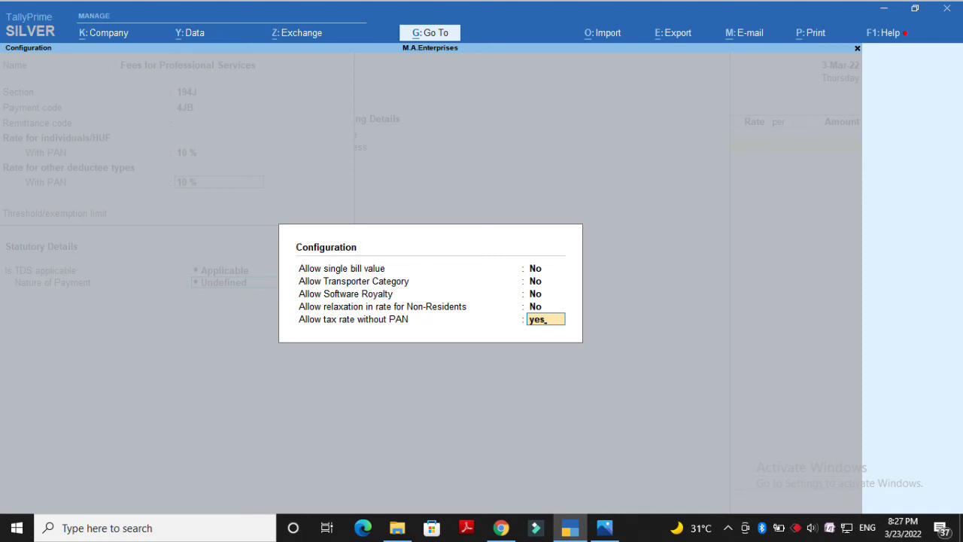
key(Return)
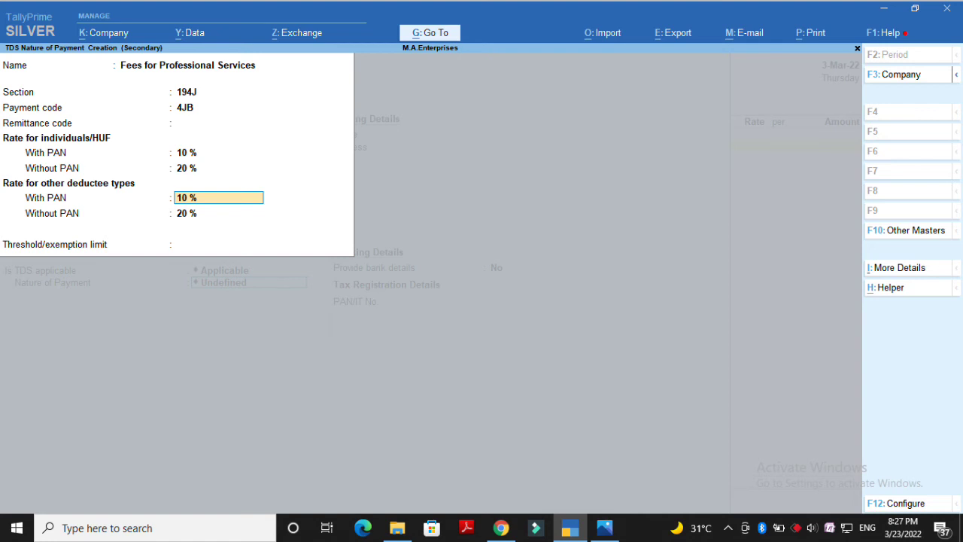
Step: Set Allow tax rate without PAN back to No in the nature of payment configuration
key(F12)
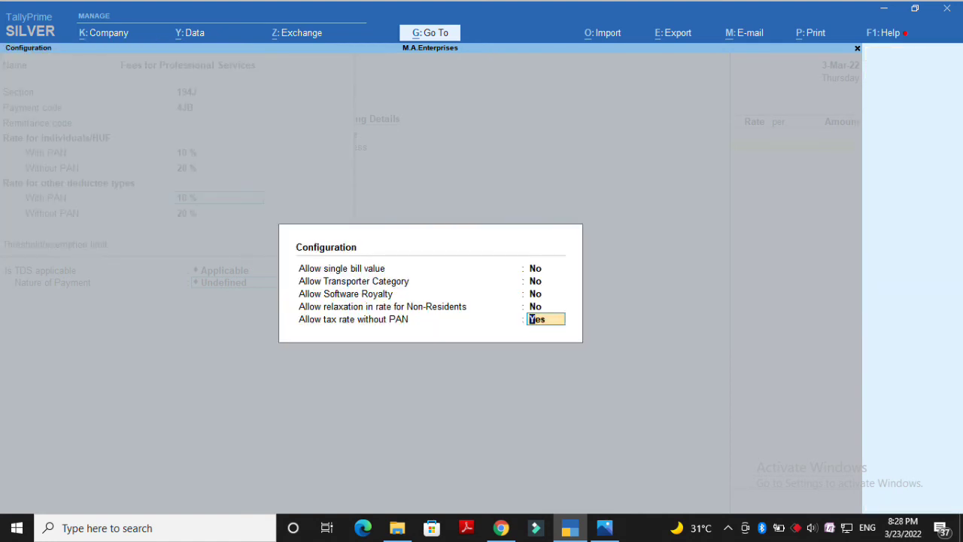
key(n)
key(Return)
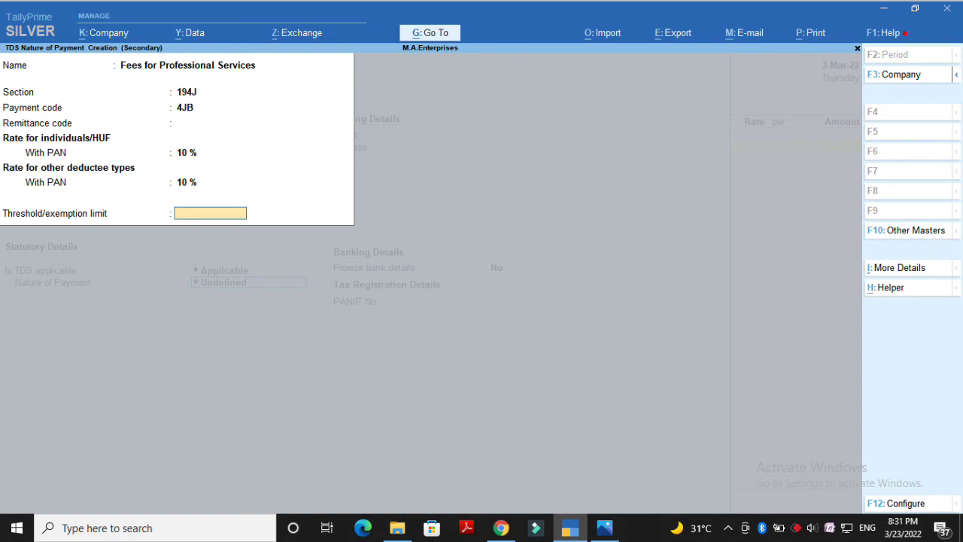
Step: Set the nature of payment's threshold/exemption limit to 30000, then save it and the TRAINING FEES ledger
text(30000)
key(Return)
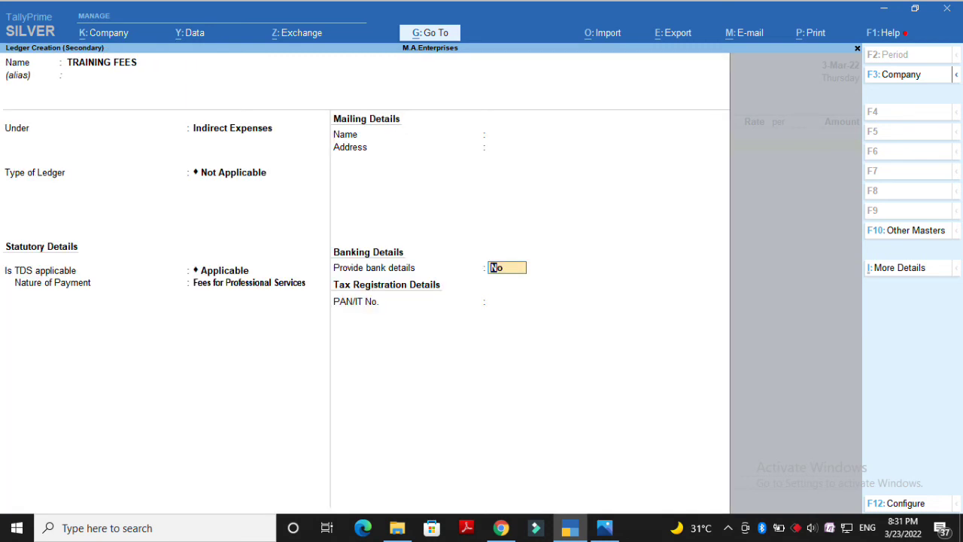
key(ctrl+a)
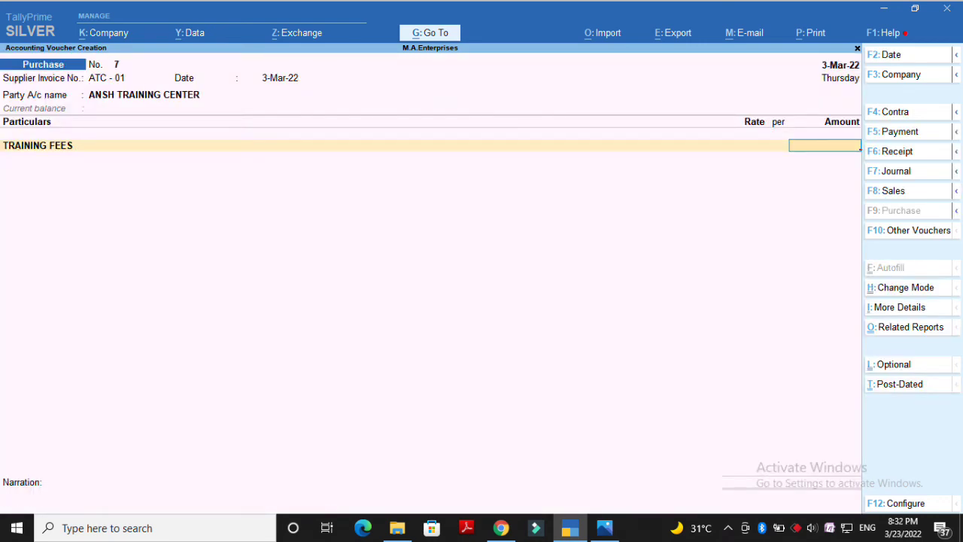
Step: Enter 100000 for TRAINING FEES, with Modify Tax details for TDS set to Yes and Fees for Professional Services as the nature of payment
text(100000)
key(Return)
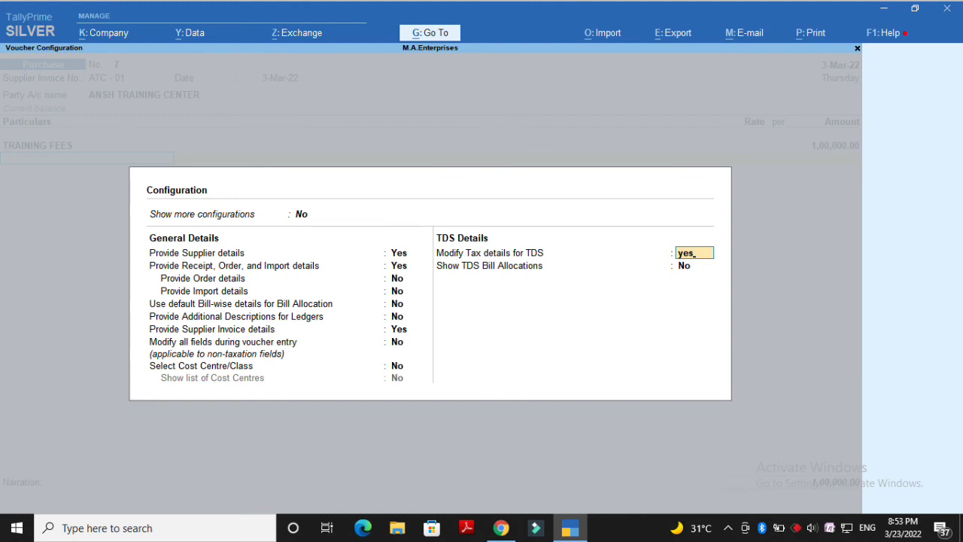
key(ctrl+a)
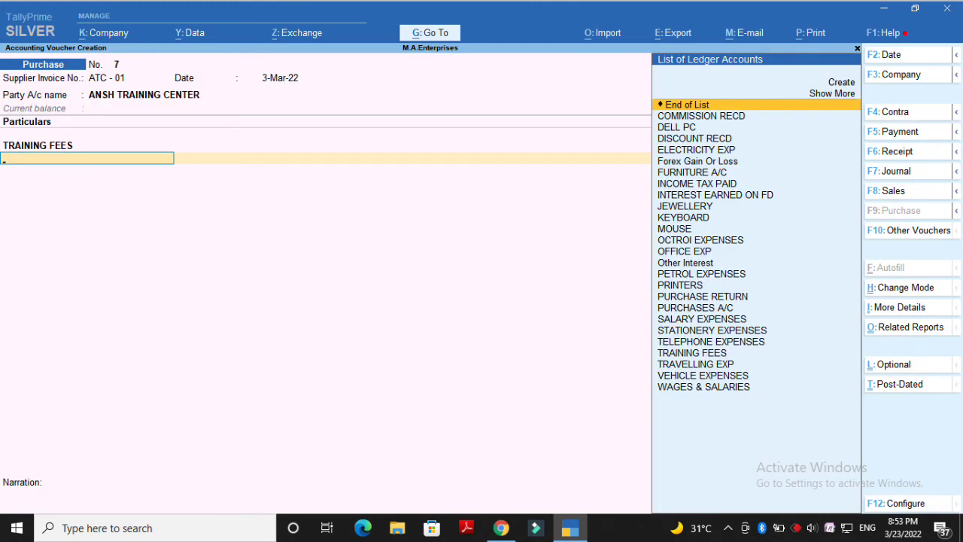
key(Return)
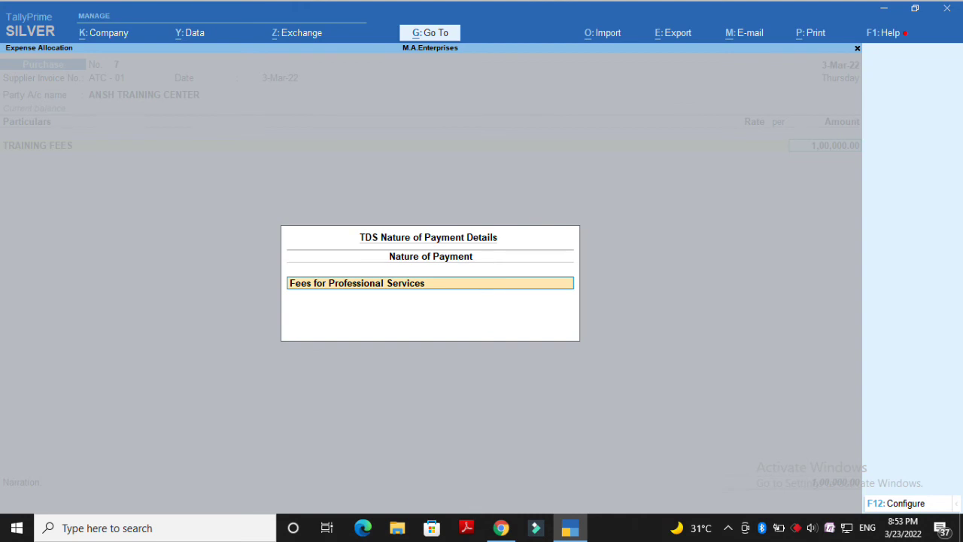
key(Return)
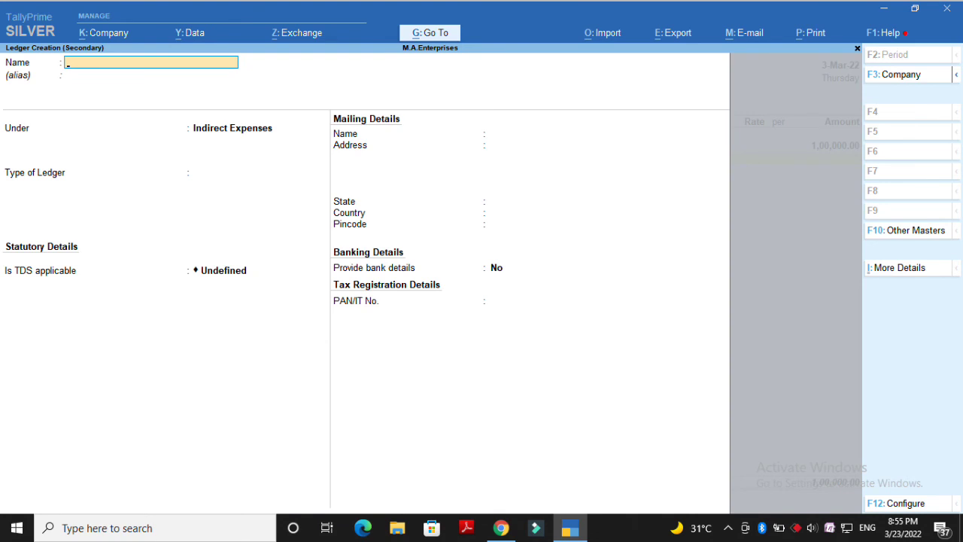
Step: Create a TDS PAYABLE ledger under Duties & Taxes with duty type TDS and nature of payment Any, and add it to the voucher
text(TDS PAYABLE)
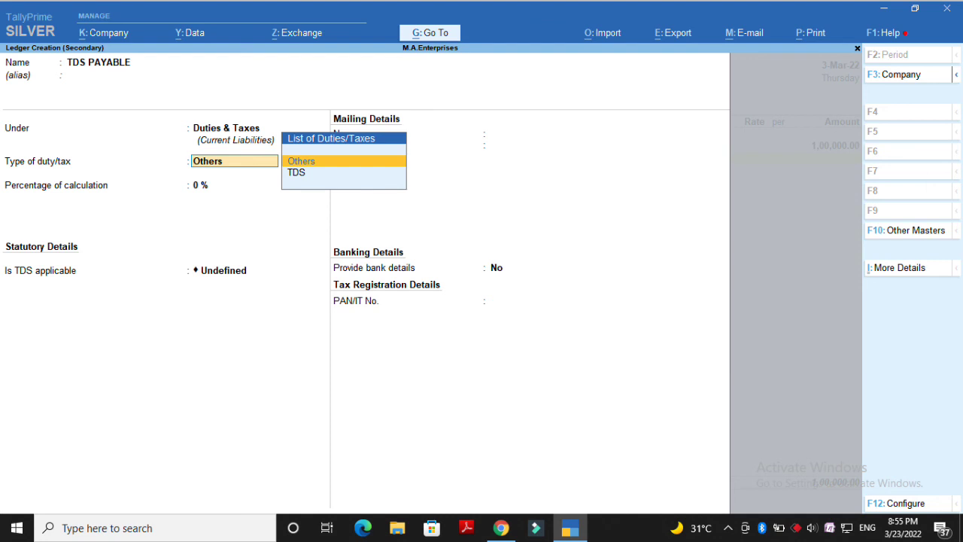
key(Down)
key(Return)
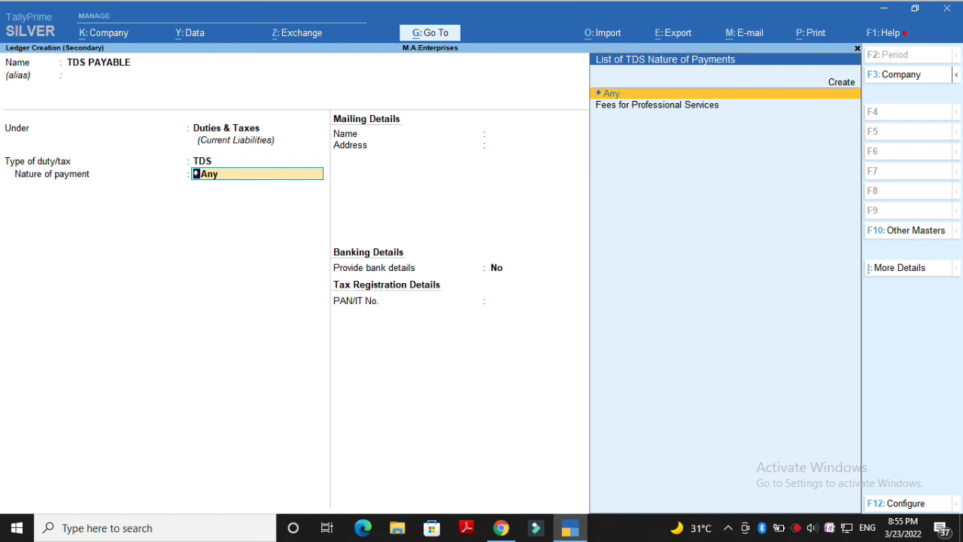
key(ctrl+a)
key(Return)
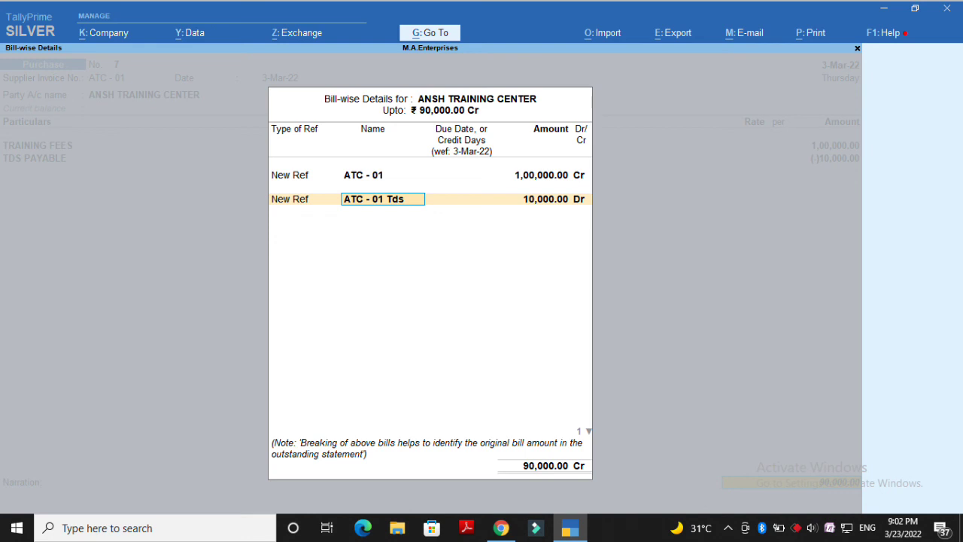
Step: Accept the supplier's bill-wise details and save the purchase voucher with the narration BEING SERVICE TAKEN
key(ctrl+a)
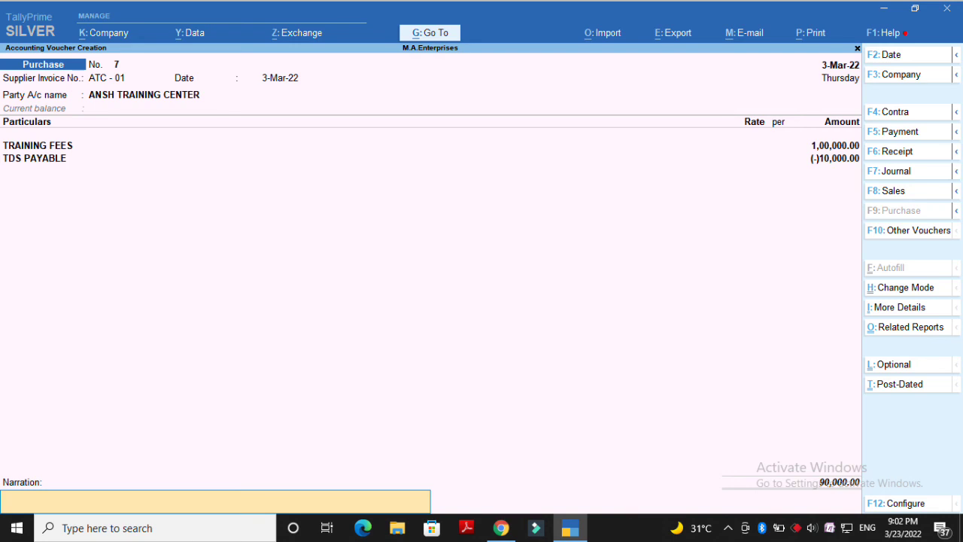
text(BEING SERVICE TAKEN)
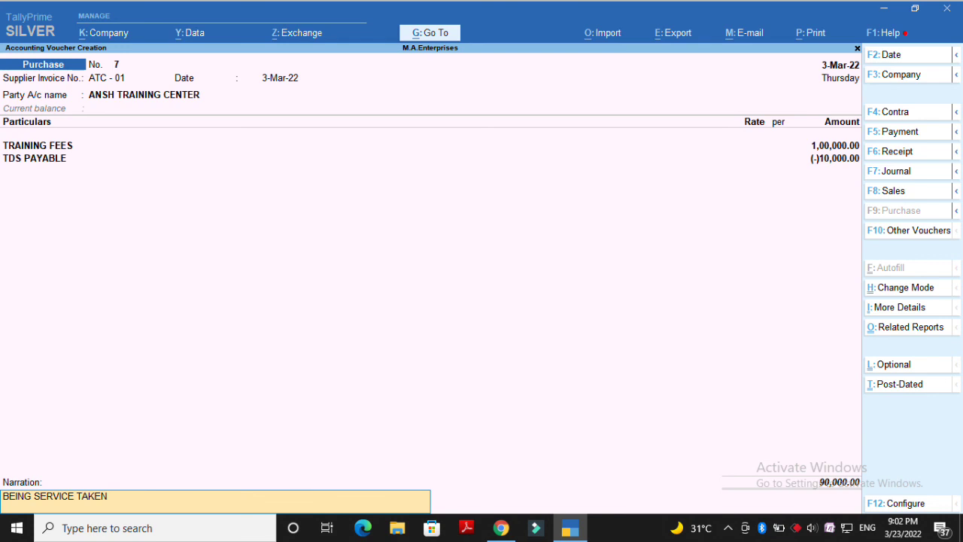
key(ctrl+a)
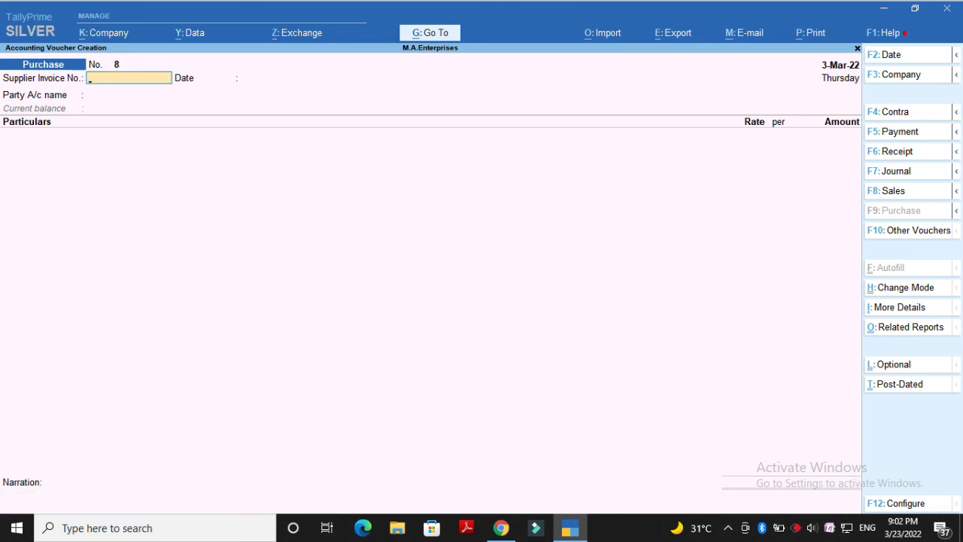